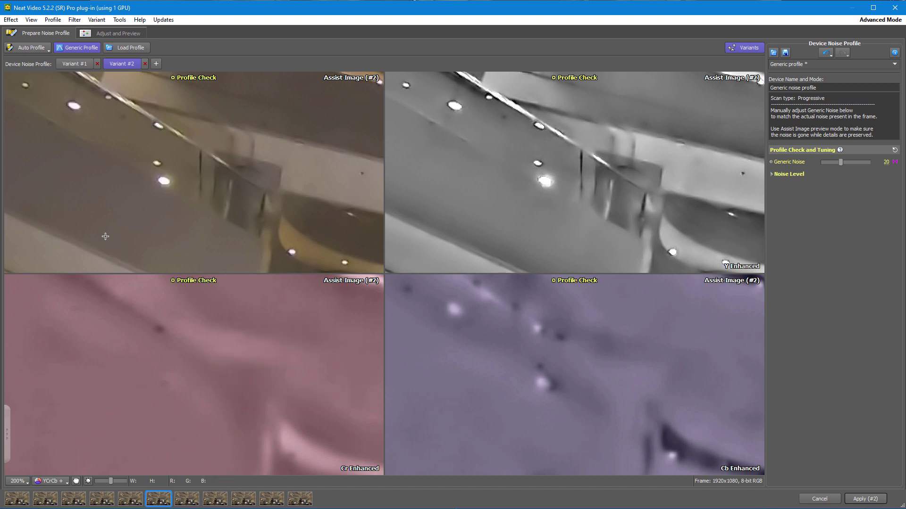
Go to the filter adjustment and preview stage and open the Filter Settings Check list.
click(116, 34)
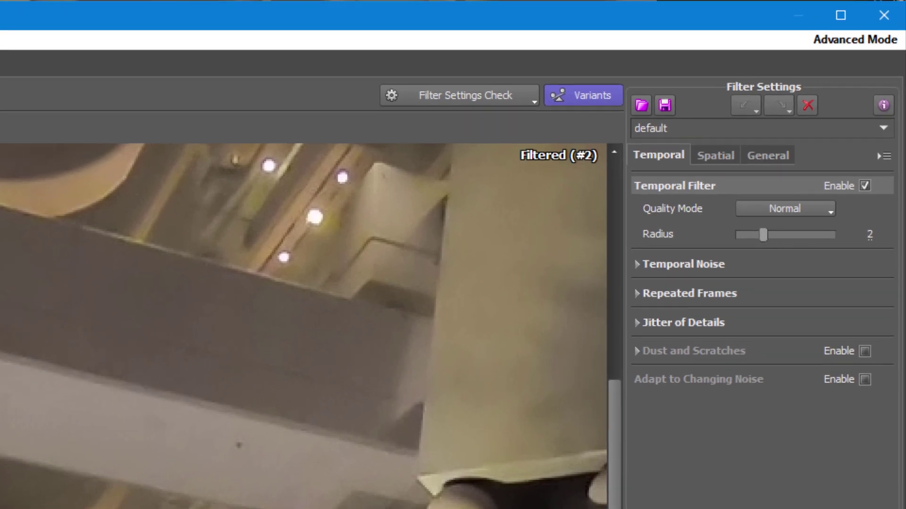
click(430, 95)
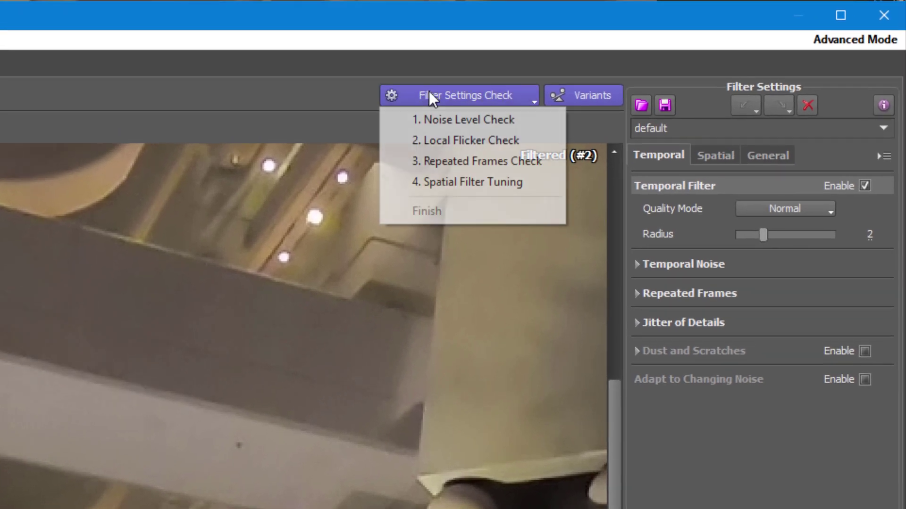
Run 1. Noise Level Check and zoom the preview out to 50% to see the whole frame.
click(435, 118)
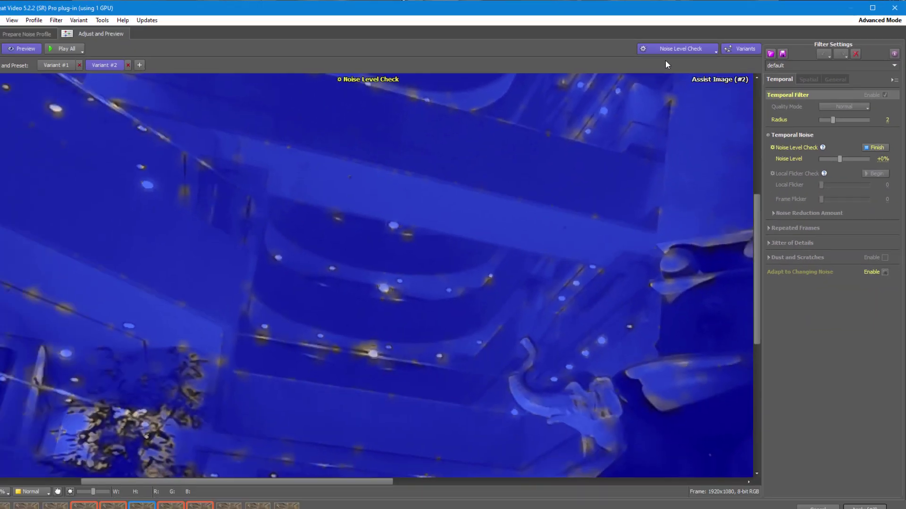
scroll(546, 191, down, 1)
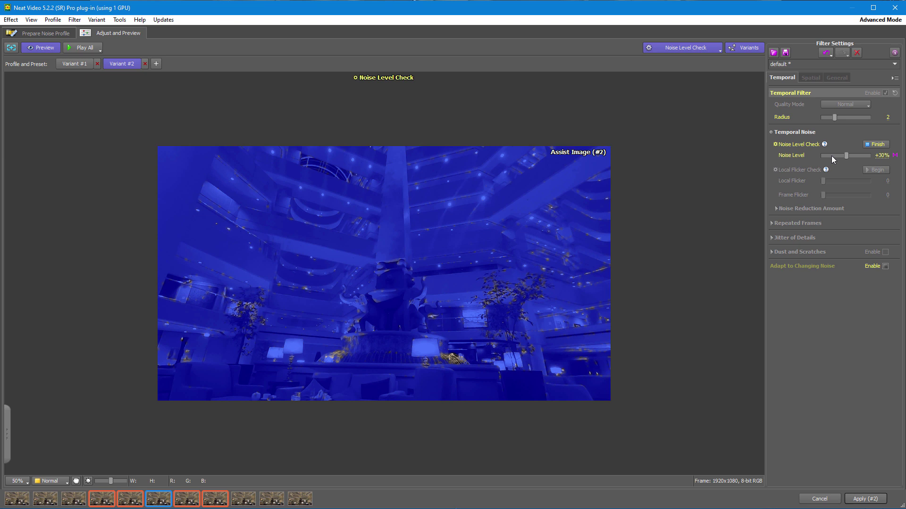
Switch to 2. Local Flicker Check and raise Local Flicker from 0 to 13.
click(688, 47)
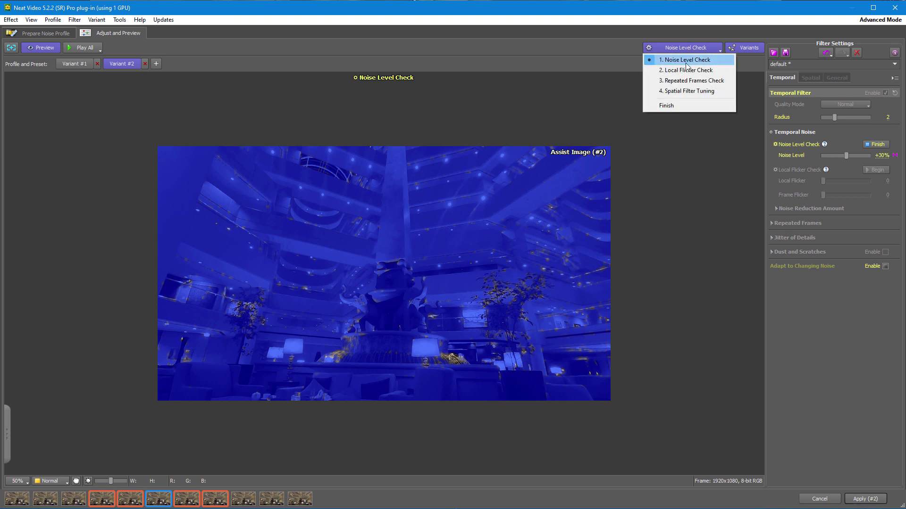
click(686, 71)
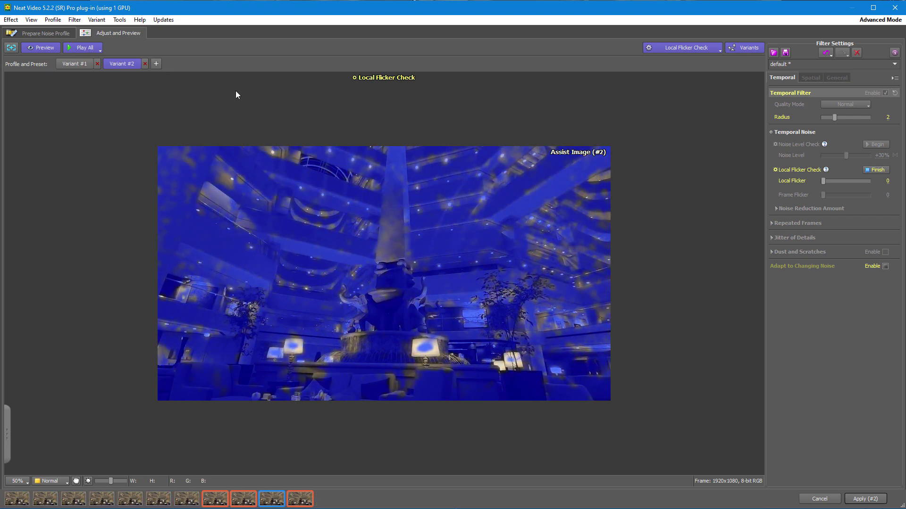
drag(822, 181, 835, 182)
click(835, 182)
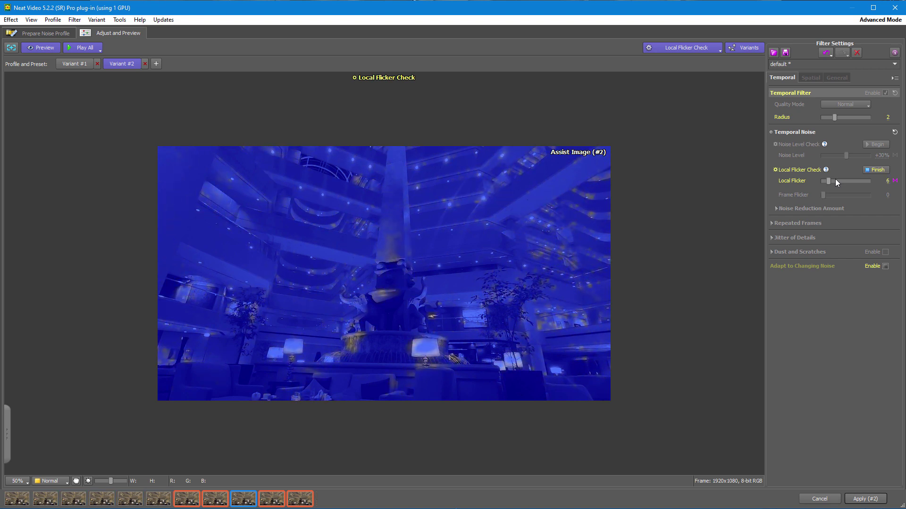
click(835, 180)
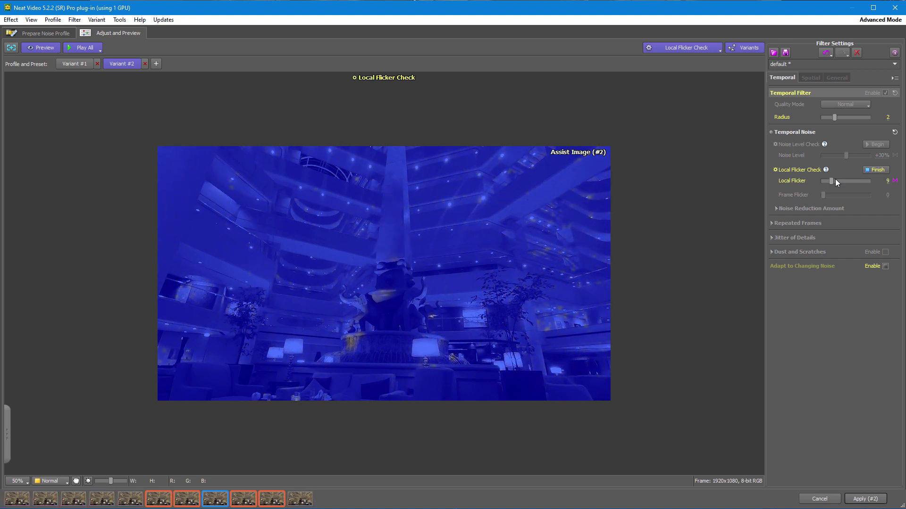
click(836, 181)
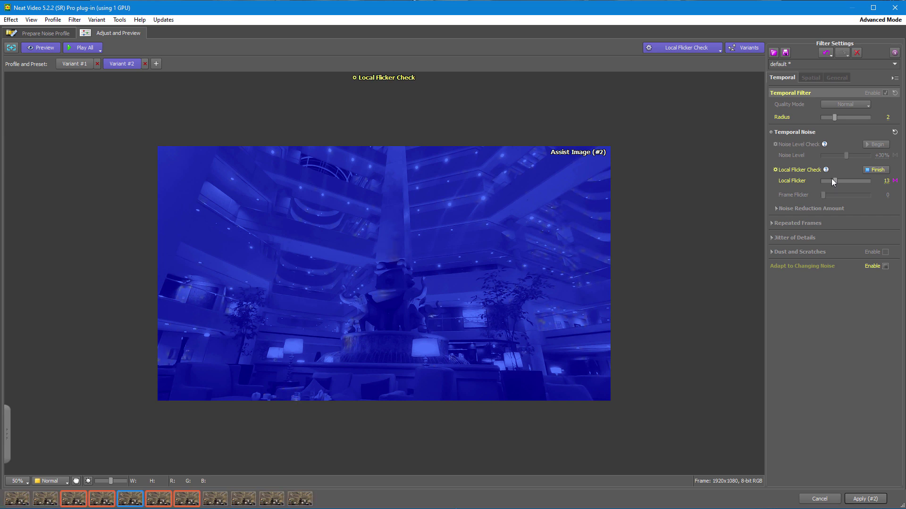
Switch to 3. Repeated Frames Check and inspect details with the preview zoomed to 400%.
click(683, 49)
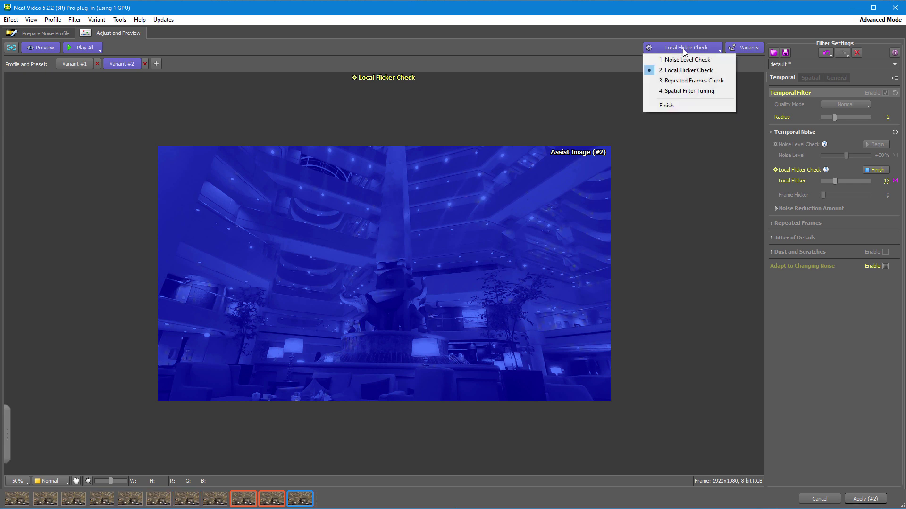
click(694, 80)
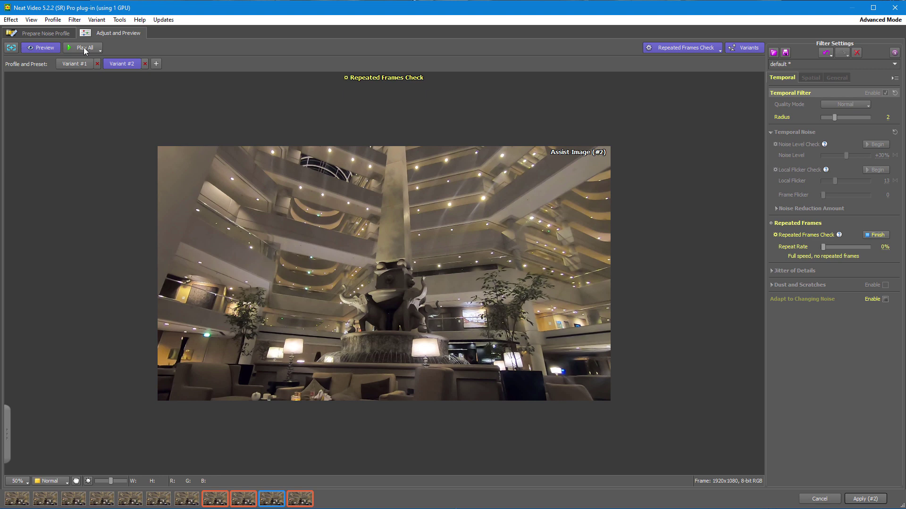
scroll(253, 303, up, 2)
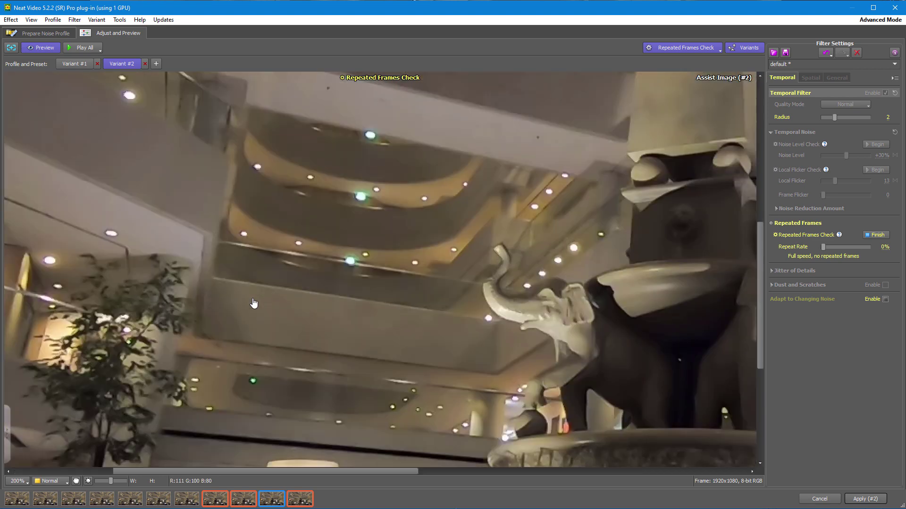
scroll(253, 304, up, 1)
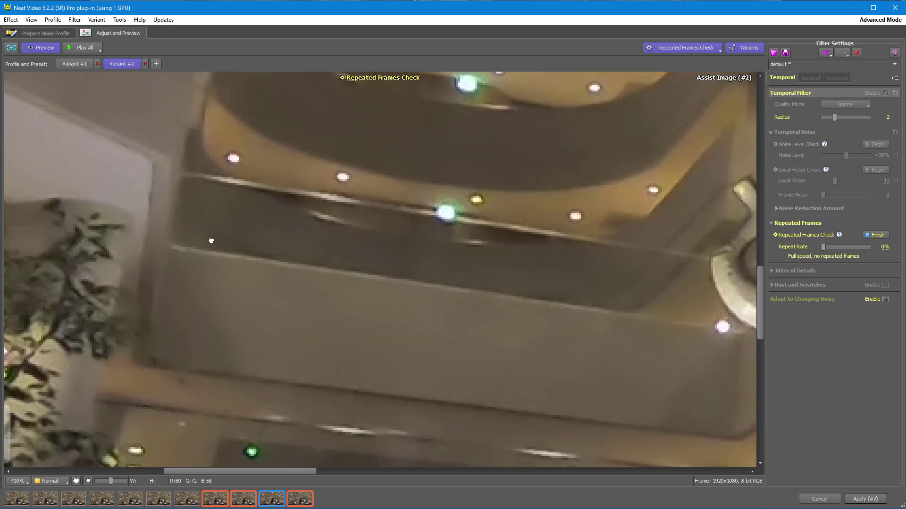
drag(211, 241, 246, 326)
drag(198, 224, 174, 370)
drag(176, 275, 78, 292)
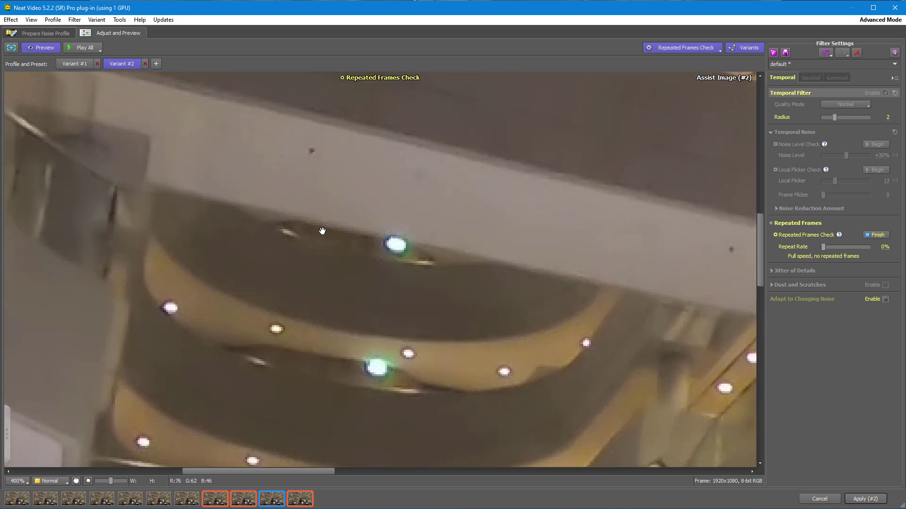
drag(322, 230, 287, 329)
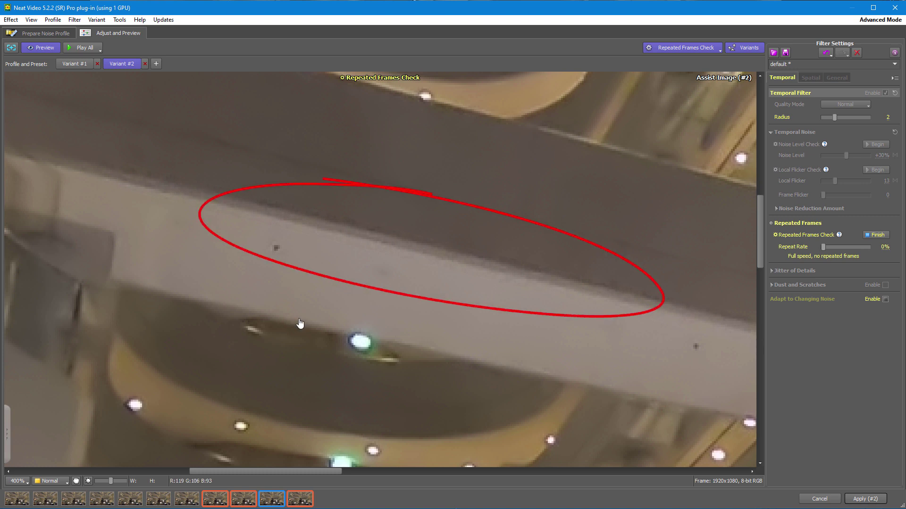
Compare temporal filter Radius 2 and 3, leaving Radius set to 3.
click(838, 120)
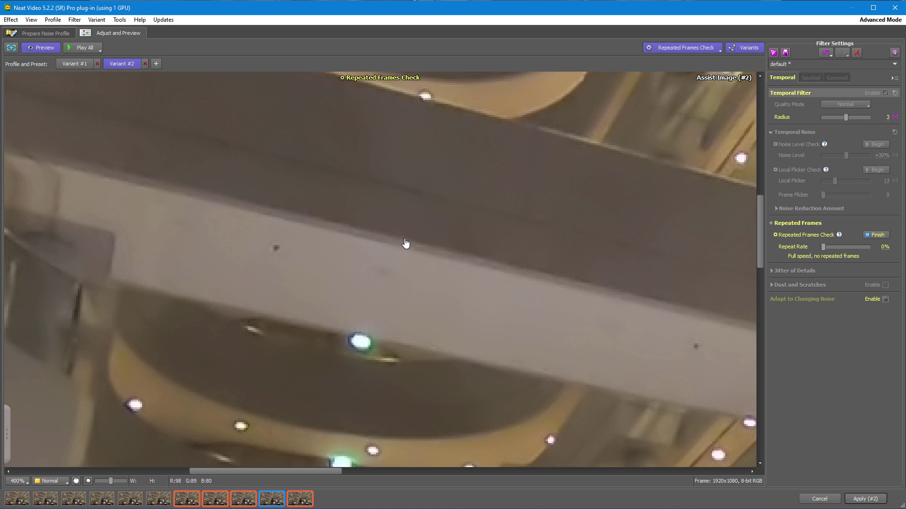
click(842, 116)
click(841, 116)
click(843, 118)
click(842, 118)
End the Repeated Frames Check and play the whole clip, zooming and panning the preview.
click(876, 235)
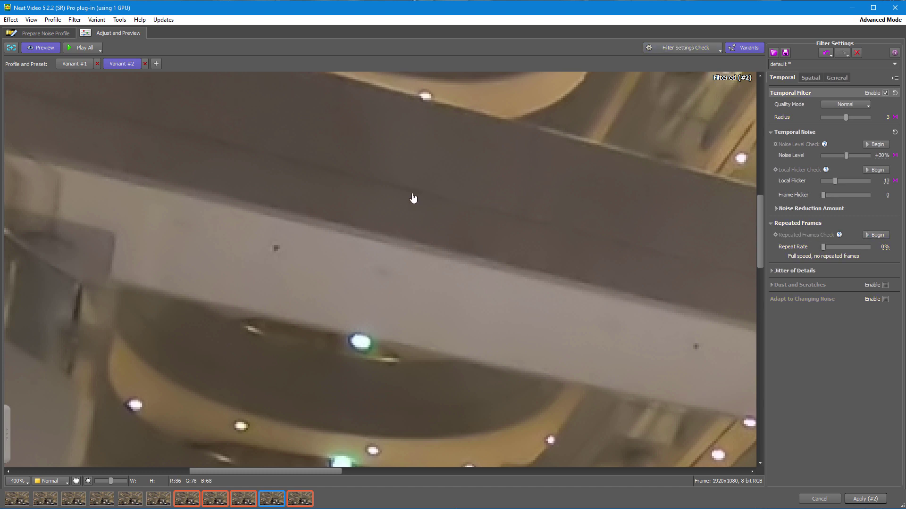
key(space)
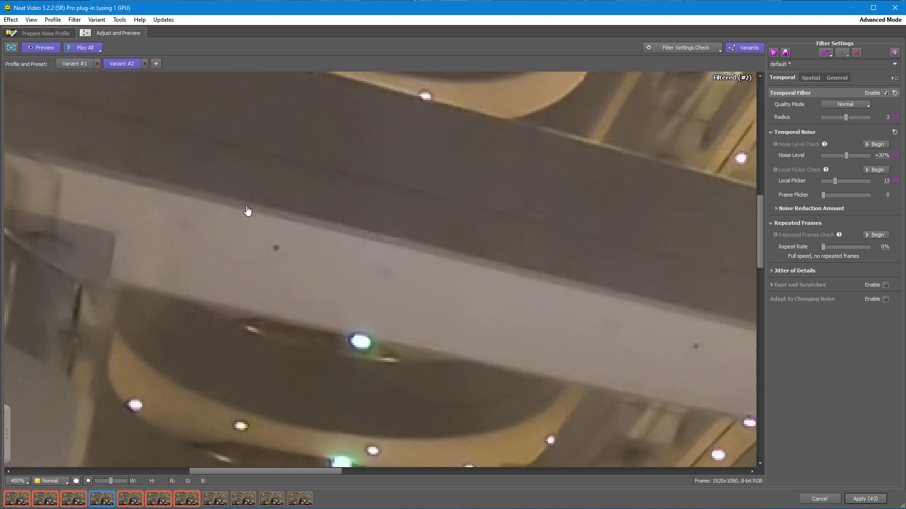
scroll(248, 211, down, 2)
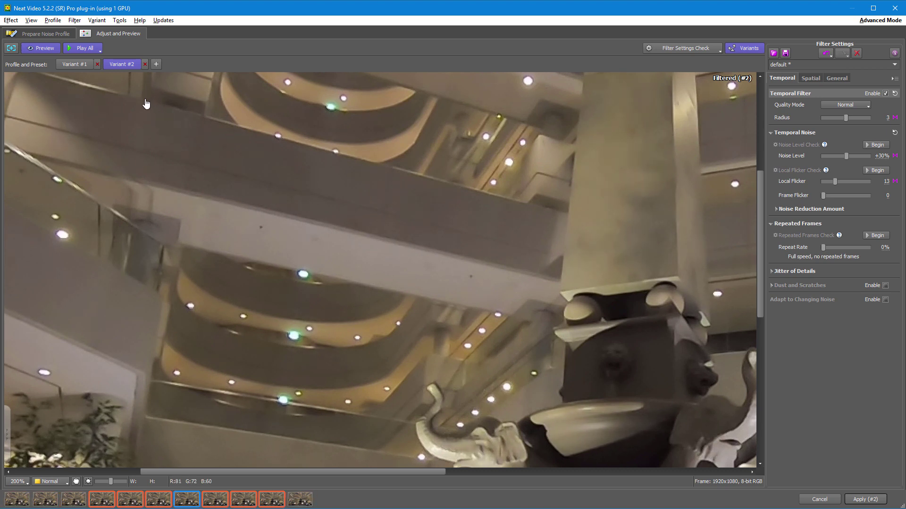
drag(162, 113, 228, 275)
scroll(227, 208, up, 1)
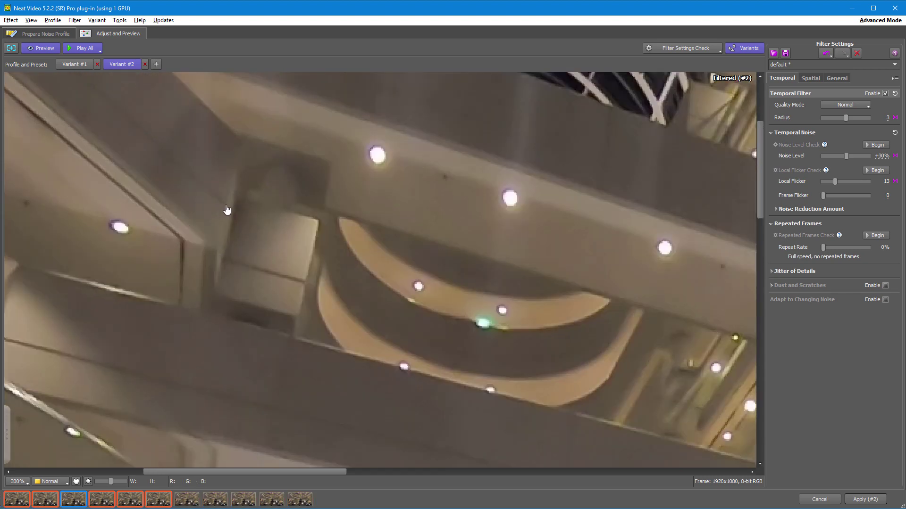
scroll(226, 209, up, 1)
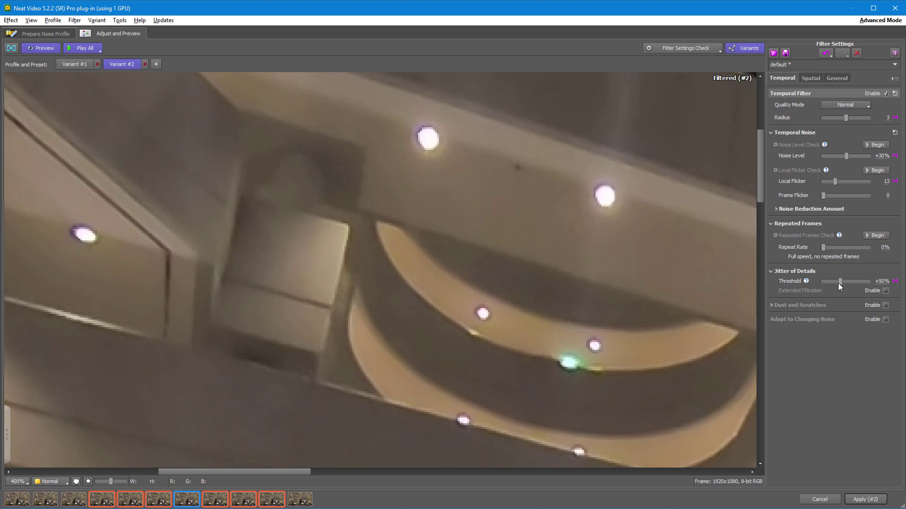
Raise Jitter of Details Threshold to +105%, enable Extended Filtration, then lower Threshold to +50%.
scroll(838, 283, up, 5)
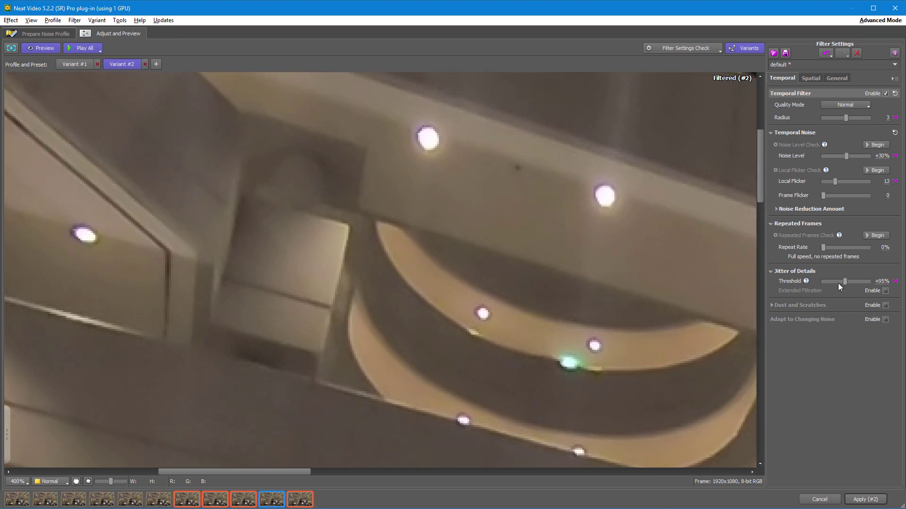
scroll(838, 283, up, 1)
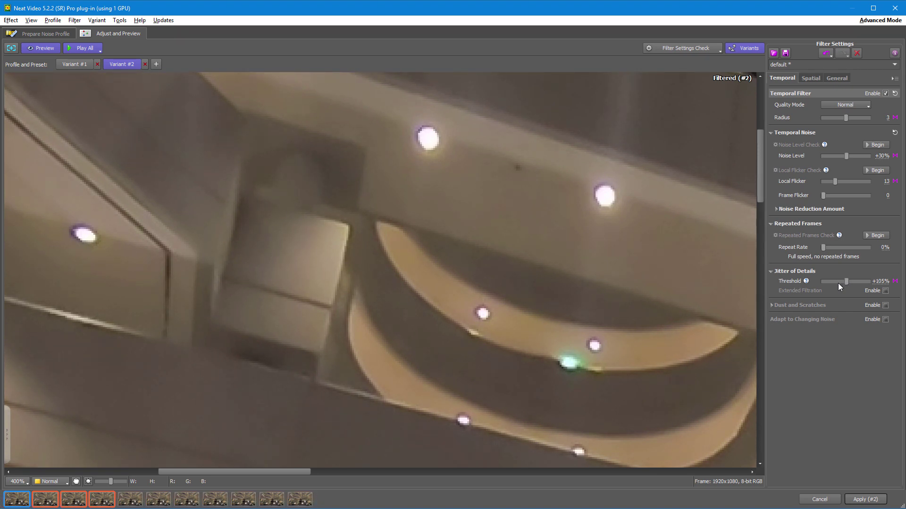
click(885, 291)
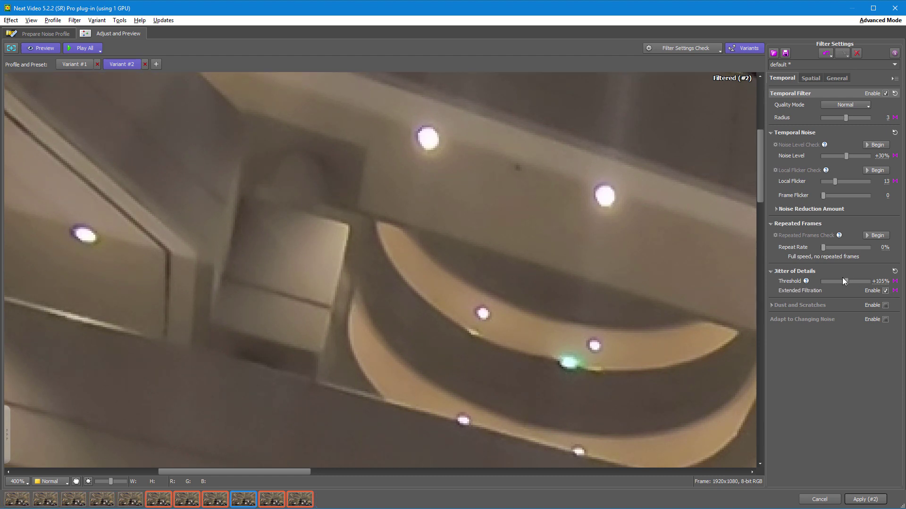
scroll(840, 280, down, 1)
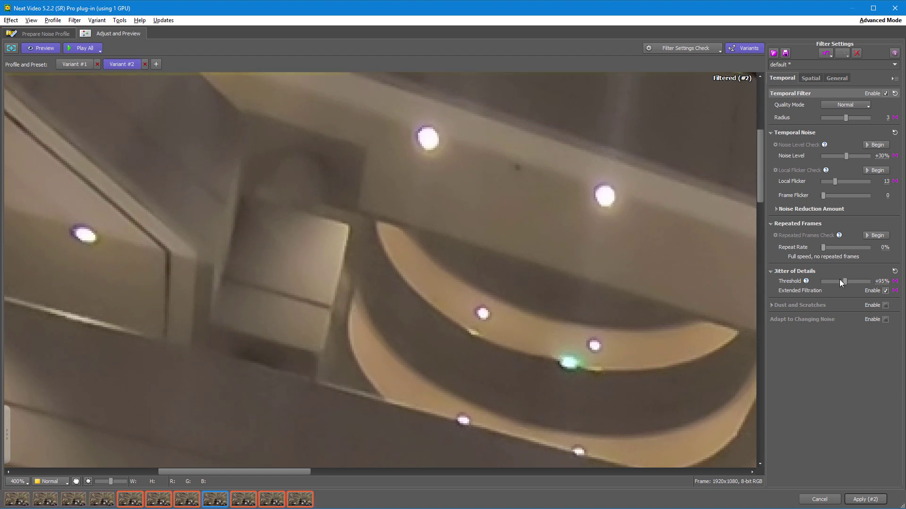
scroll(839, 281, down, 5)
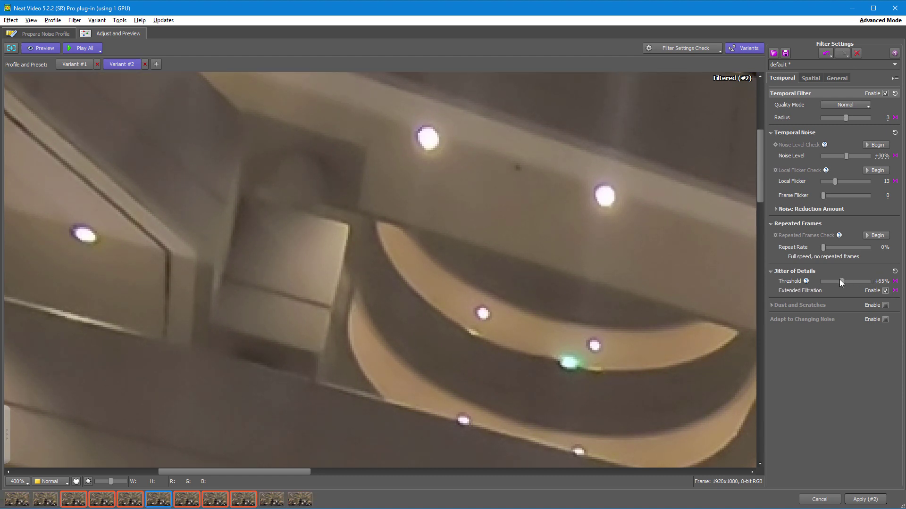
scroll(839, 281, down, 2)
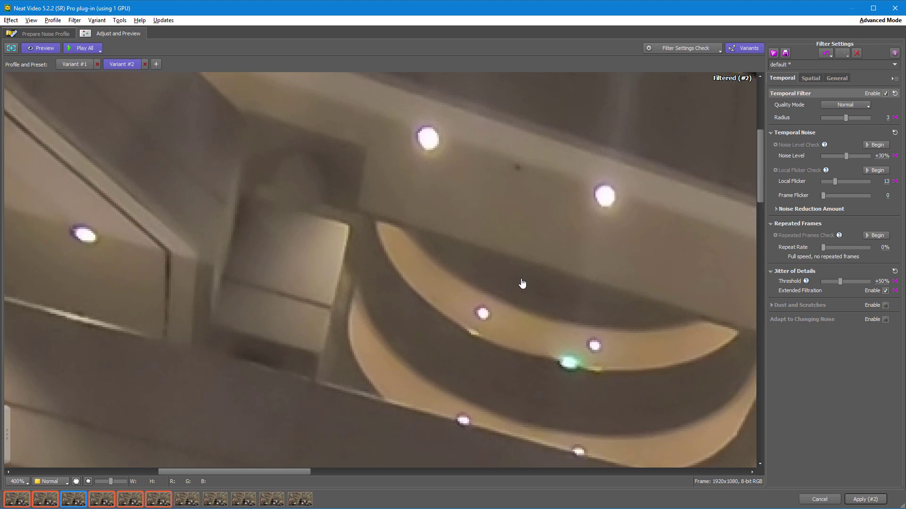
scroll(407, 193, down, 4)
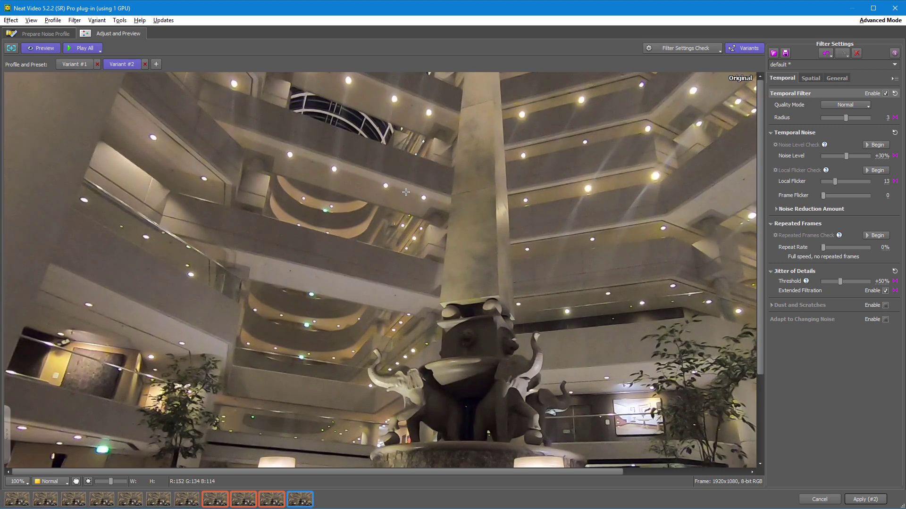
Mark a 380 by 385 preview area over the elephant statue and zoom to 200%.
drag(405, 187, 584, 370)
scroll(555, 347, up, 2)
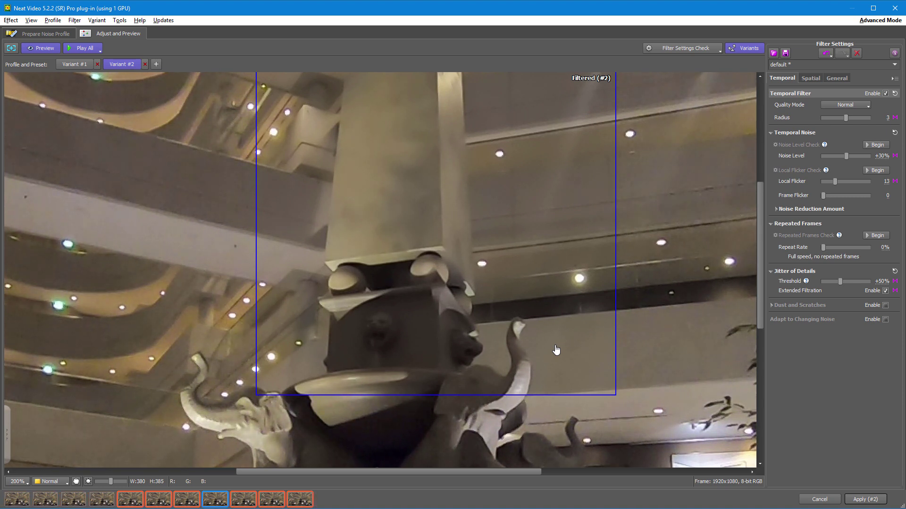
Remove the preview area and alternate between Variant #1 and Variant #2, ending on Variant #2.
click(476, 342)
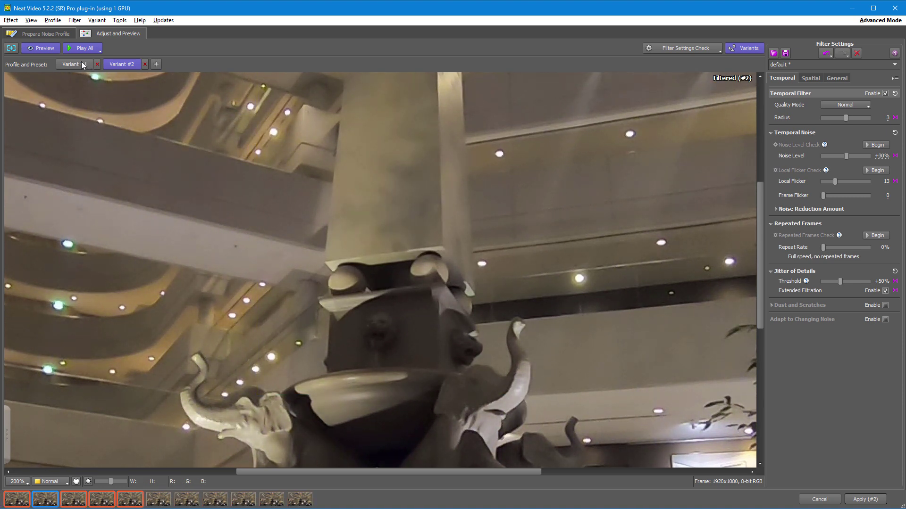
click(83, 65)
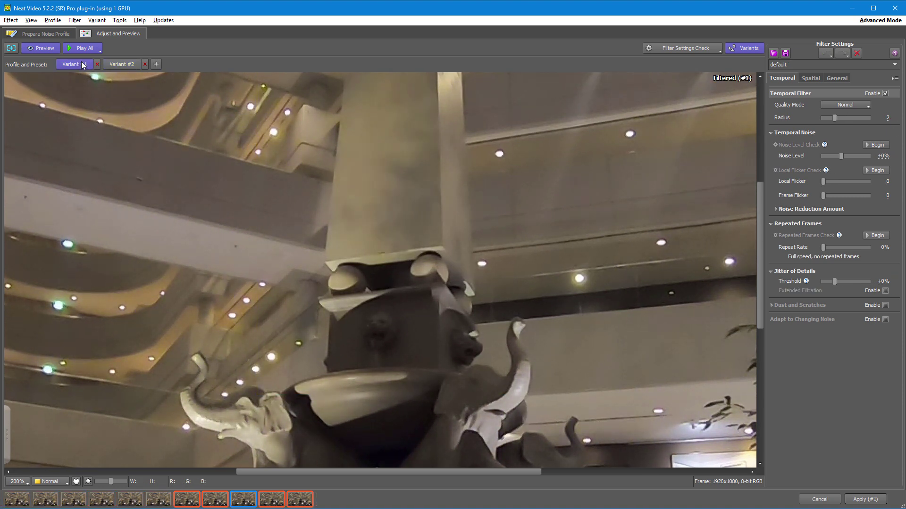
click(117, 66)
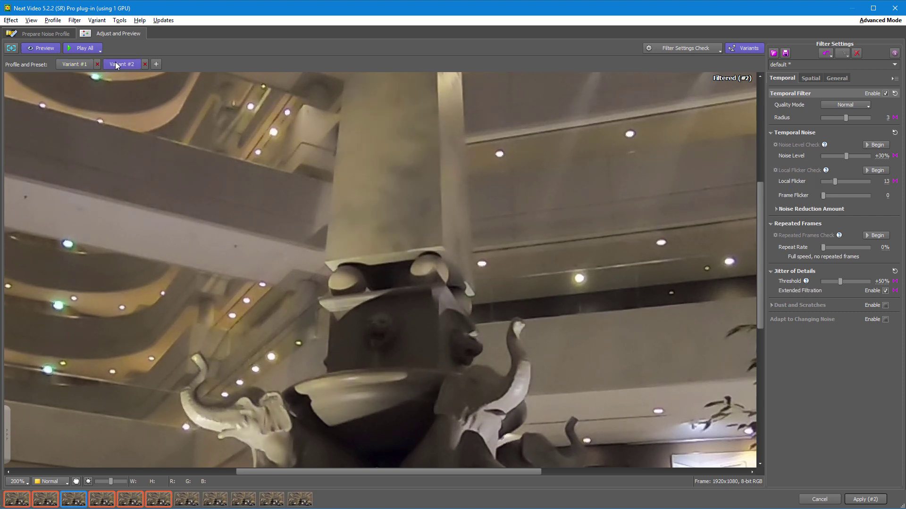
click(79, 66)
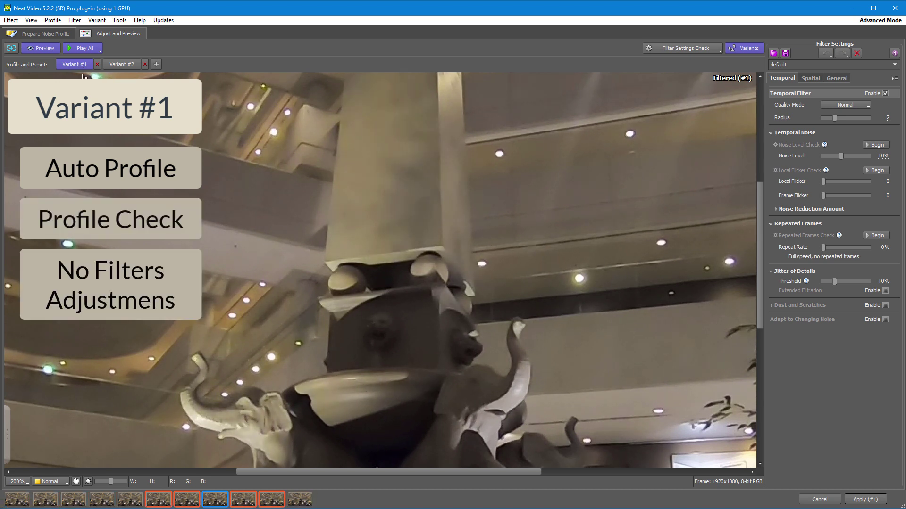
key(2)
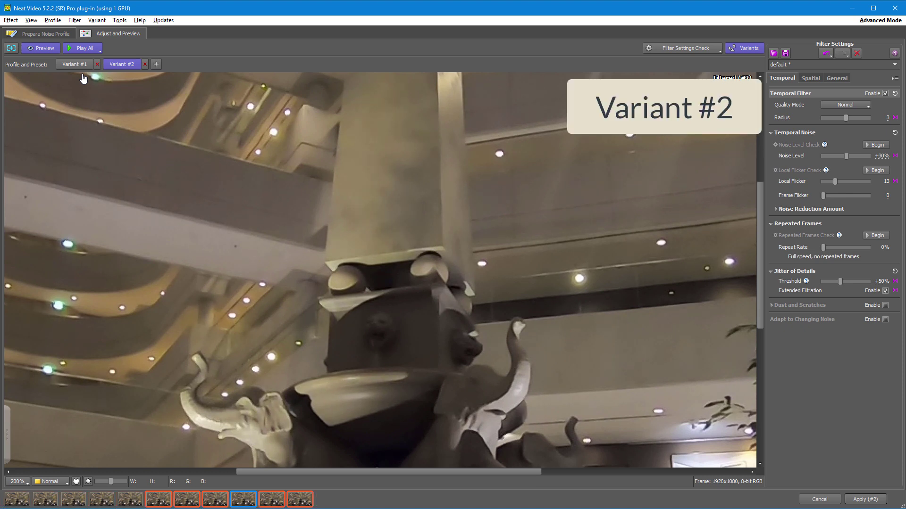